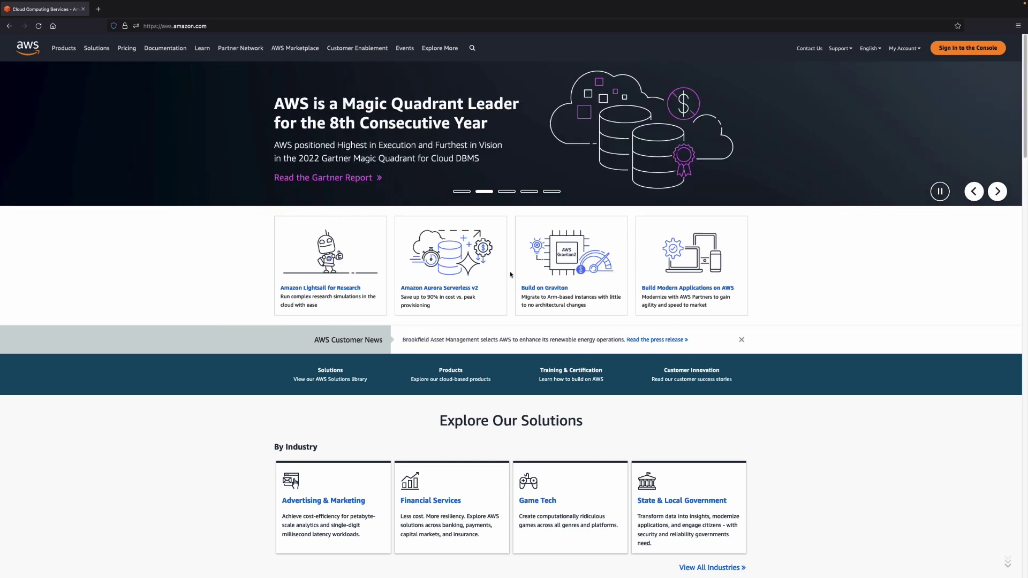
# Go to the AWS Pricing Calculator from the Pricing menu and create a new estimate
pyautogui.click(121, 49)
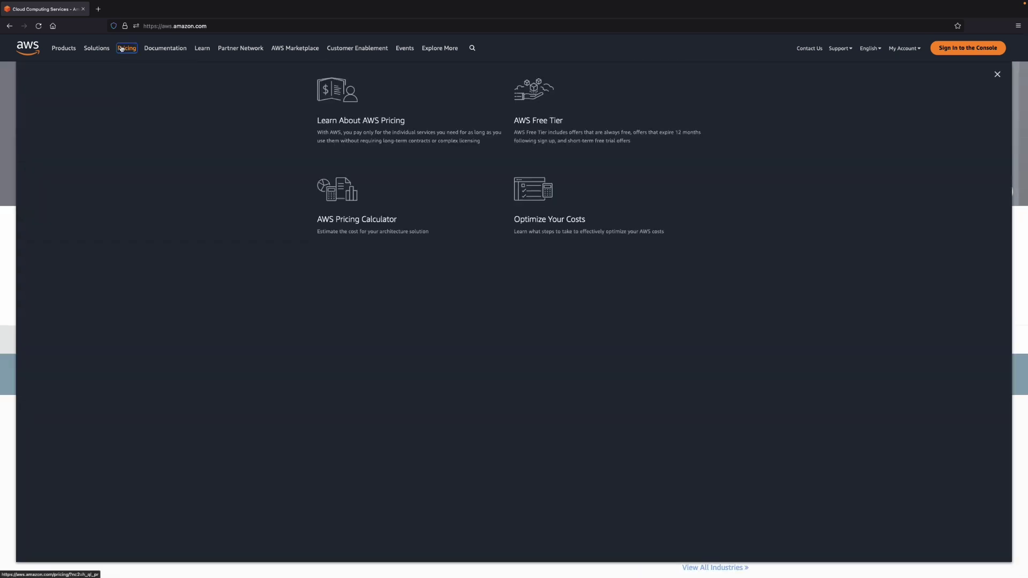
pyautogui.click(367, 224)
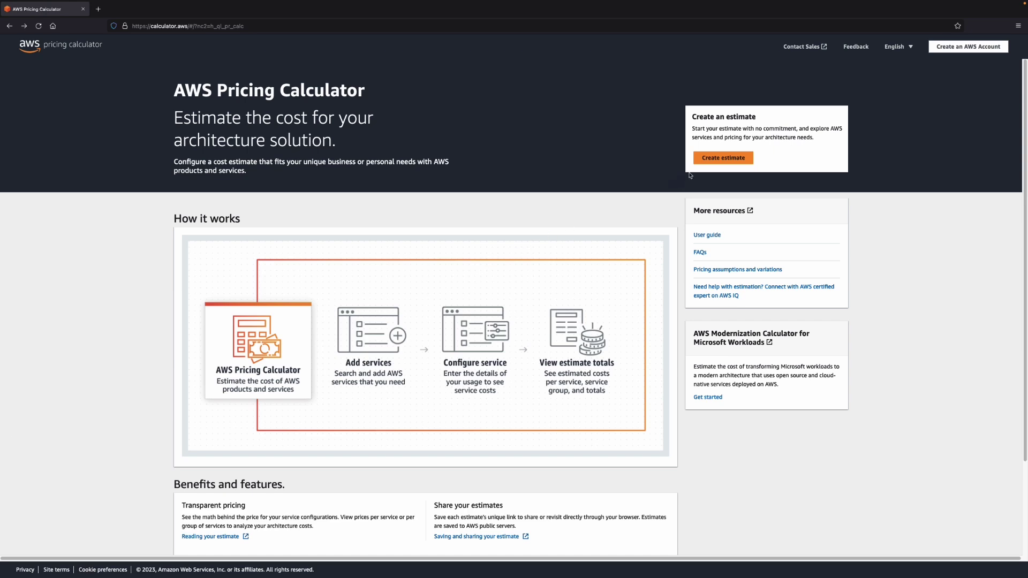
pyautogui.click(707, 159)
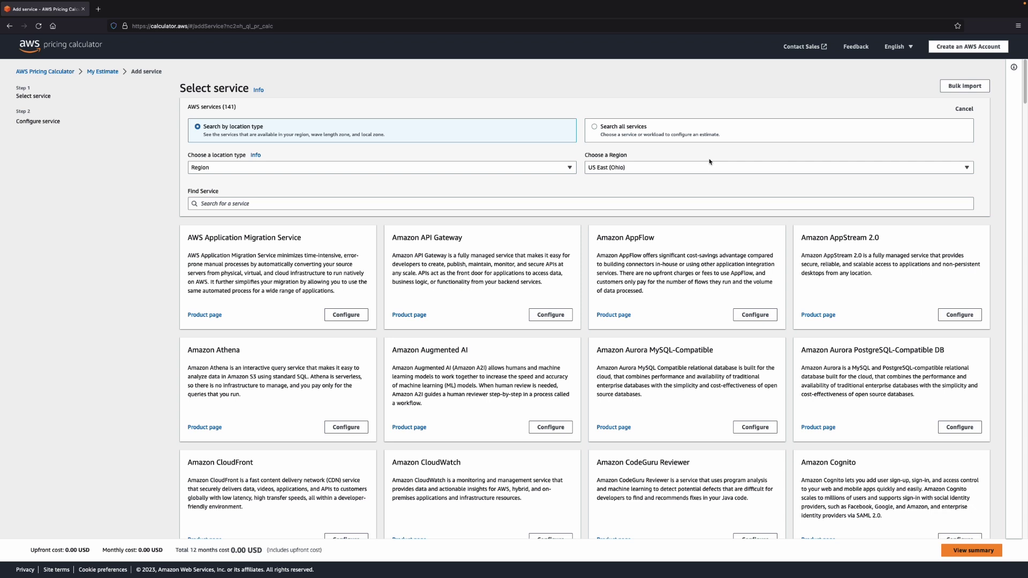
# Choose the US East (N. Virginia) region, search 'ec2' and configure Amazon EC2
pyautogui.click(679, 167)
pyautogui.click(665, 210)
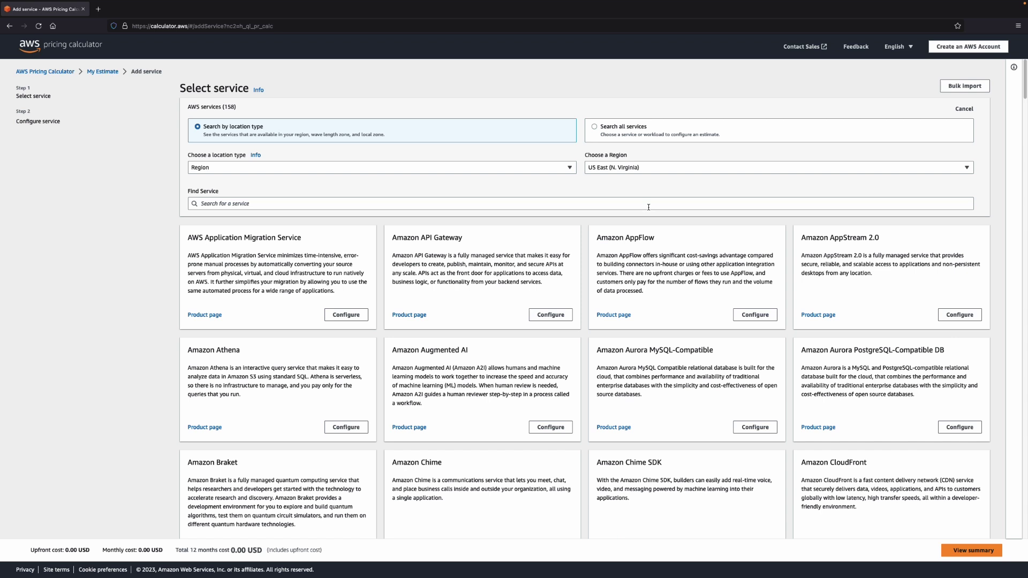
pyautogui.click(594, 205)
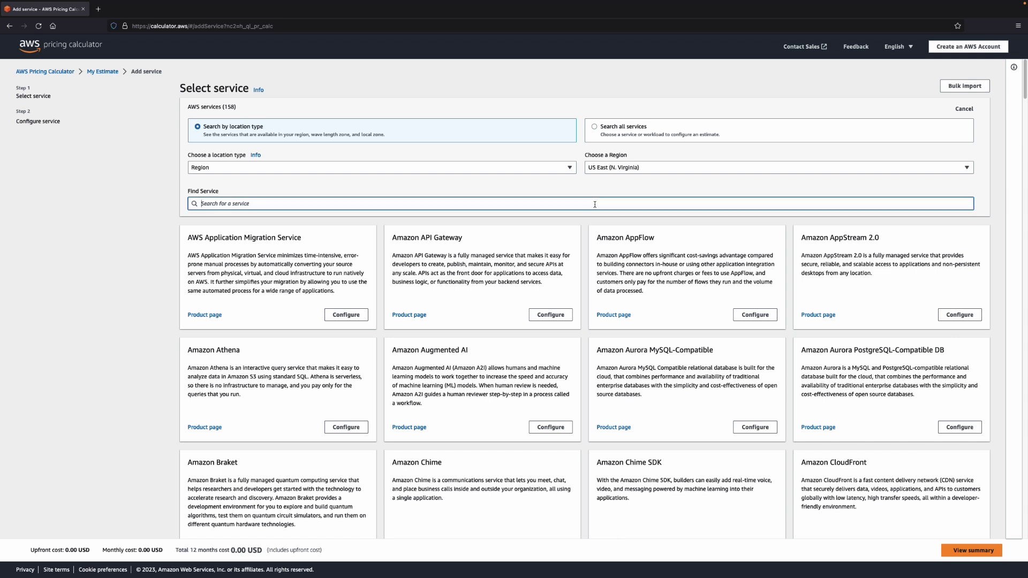
pyautogui.write('ec2')
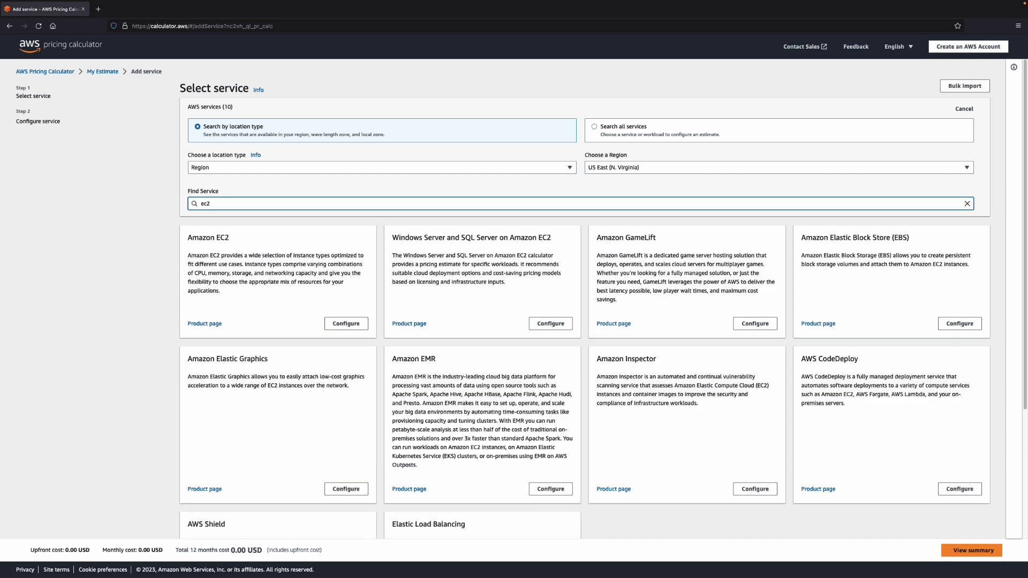
pyautogui.click(340, 326)
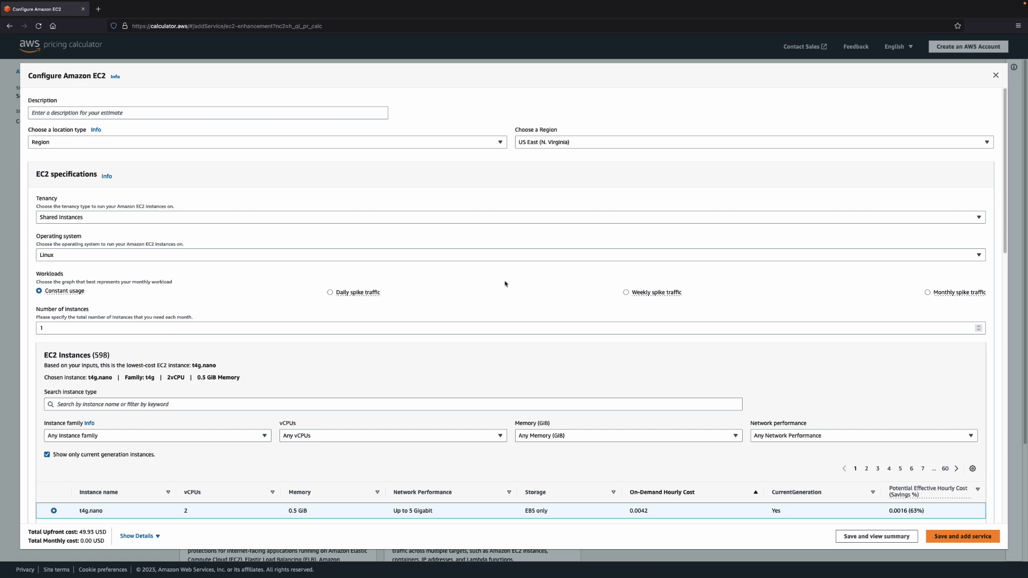
# Describe the EC2 entry as 'EC2 estimate' and select the t3.micro instance type
pyautogui.click(307, 112)
pyautogui.write('E')
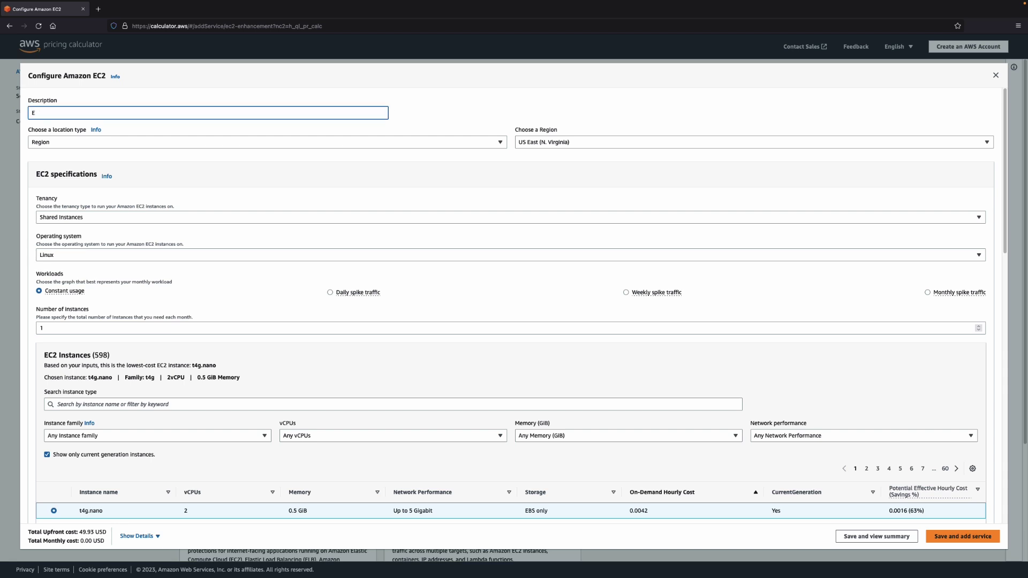
pyautogui.write('C2 estimate')
pyautogui.scroll(-3, 515, 272)
pyautogui.scroll(-2, 515, 274)
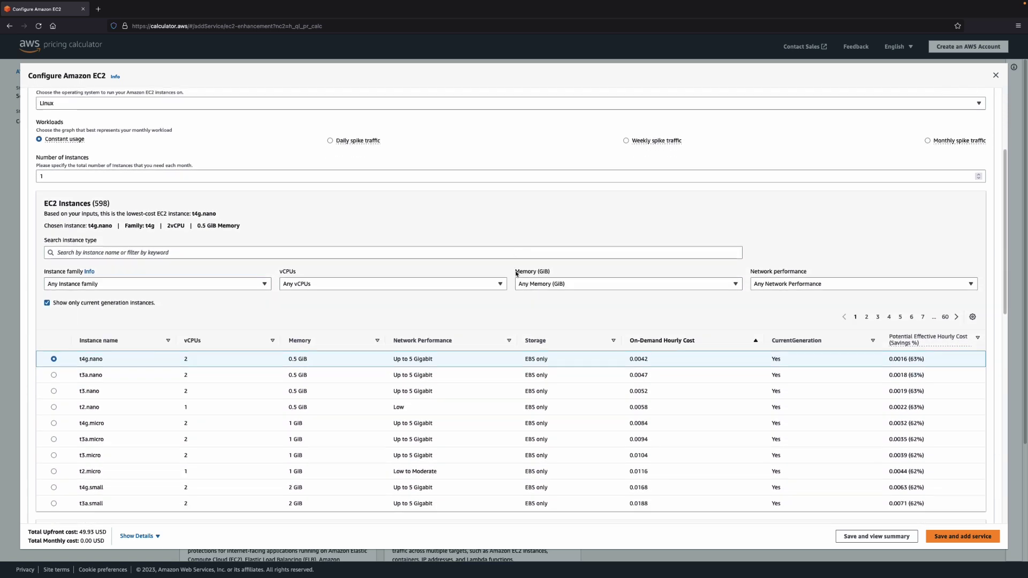
pyautogui.click(53, 455)
# Enable detailed monitoring for the instance and show its cost calculation
pyautogui.scroll(-12, 511, 284)
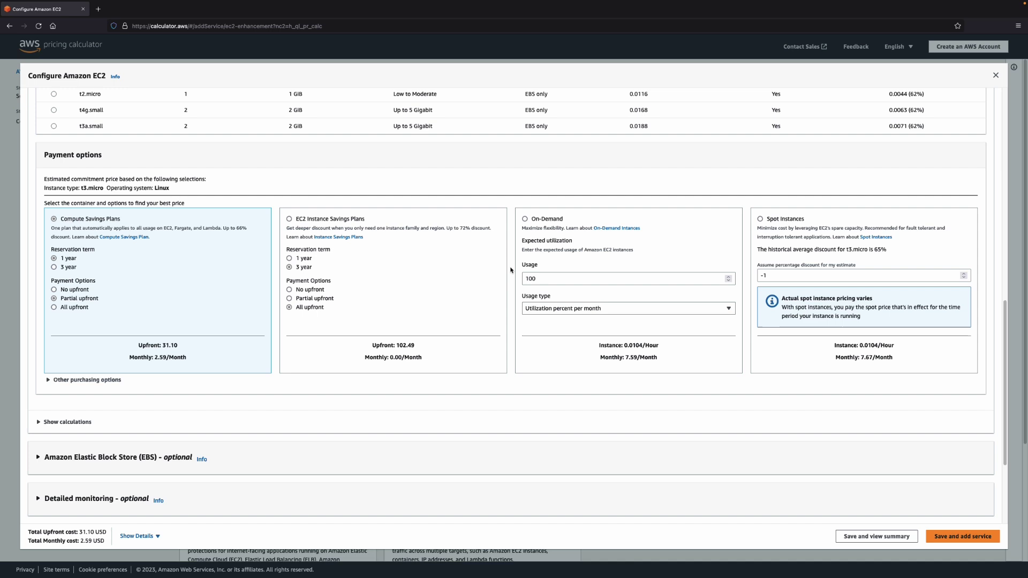
pyautogui.scroll(-2, 511, 271)
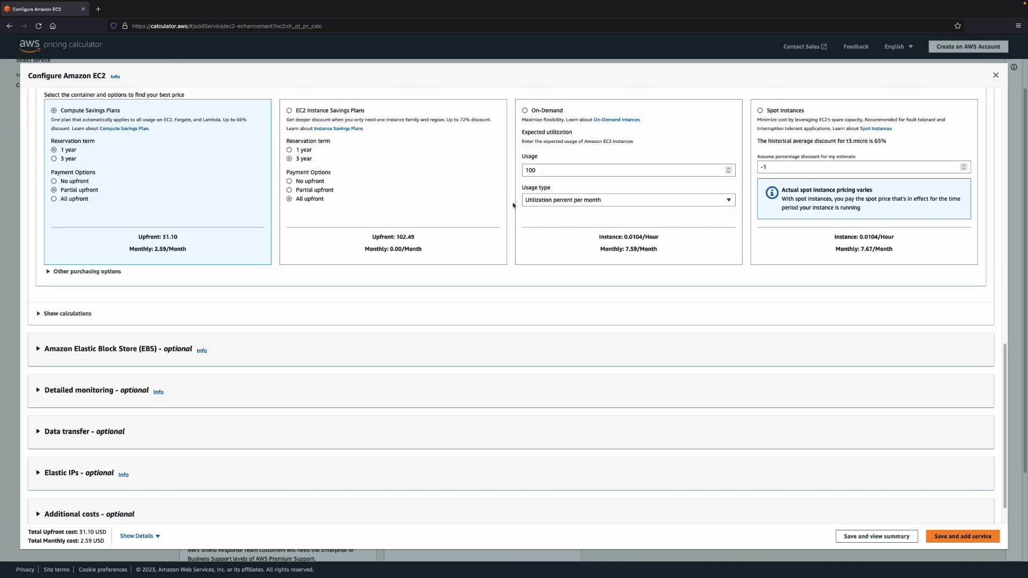
pyautogui.click(37, 390)
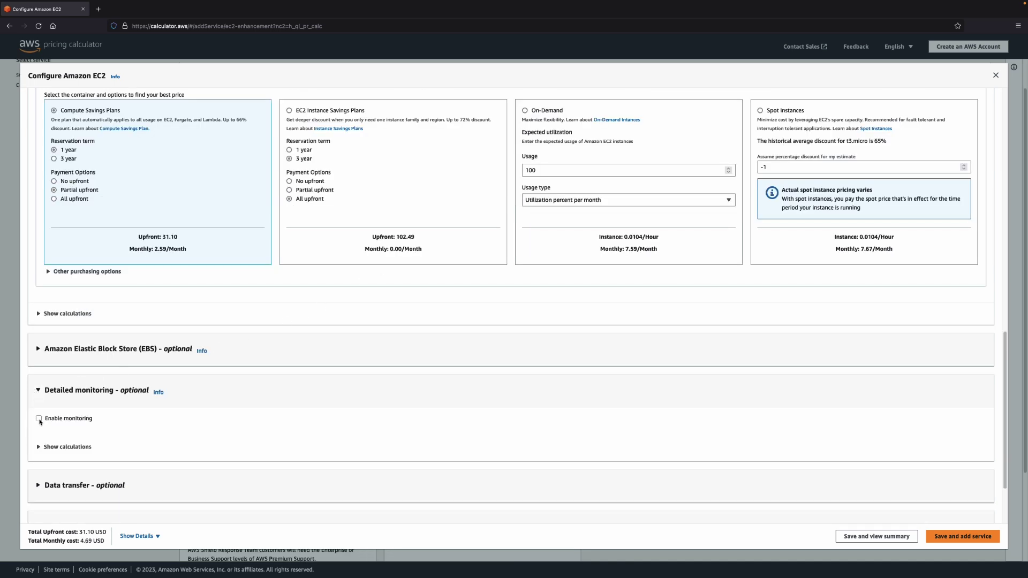
pyautogui.click(39, 419)
pyautogui.click(38, 447)
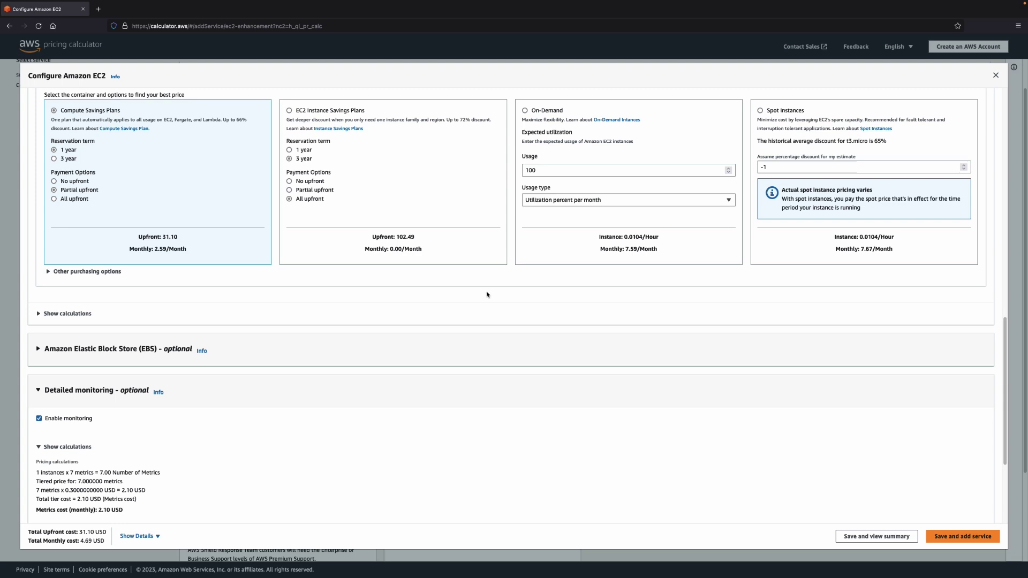
# Add the EC2 configuration to the estimate and view the My Estimate summary
pyautogui.click(970, 538)
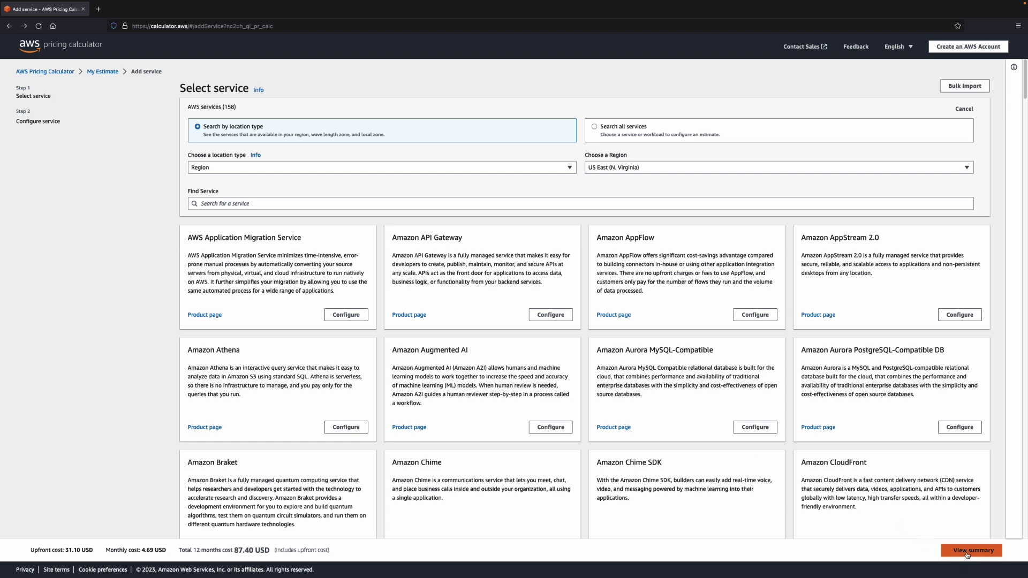
pyautogui.click(968, 553)
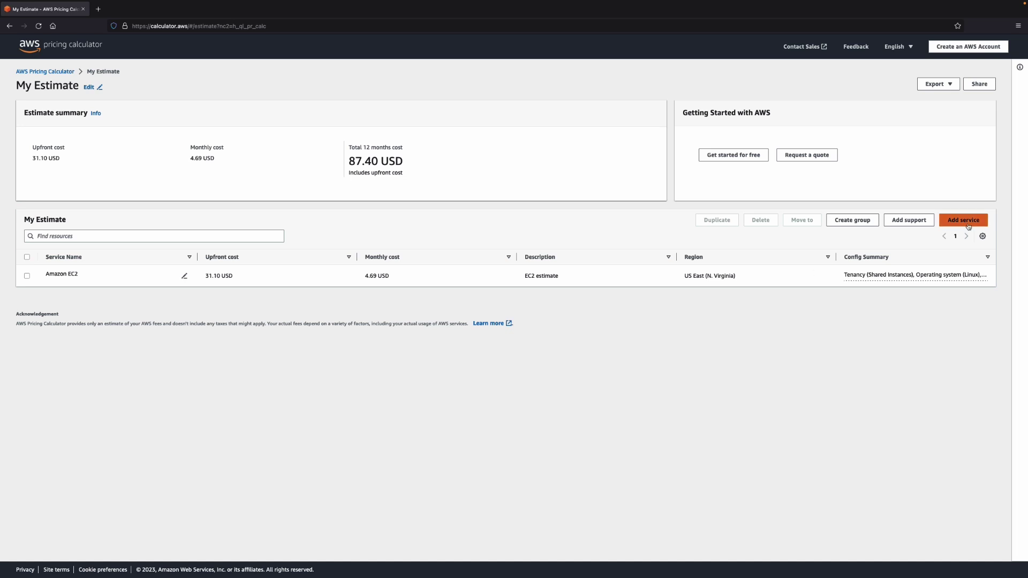
# Add the Developer support plan (29.00 USD monthly) to the estimate
pyautogui.click(904, 226)
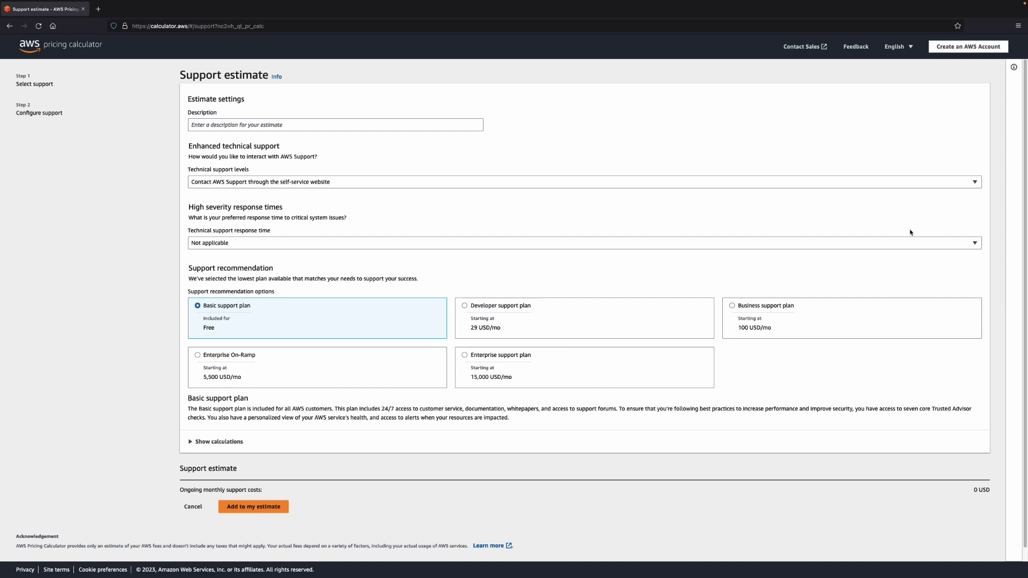
pyautogui.click(511, 313)
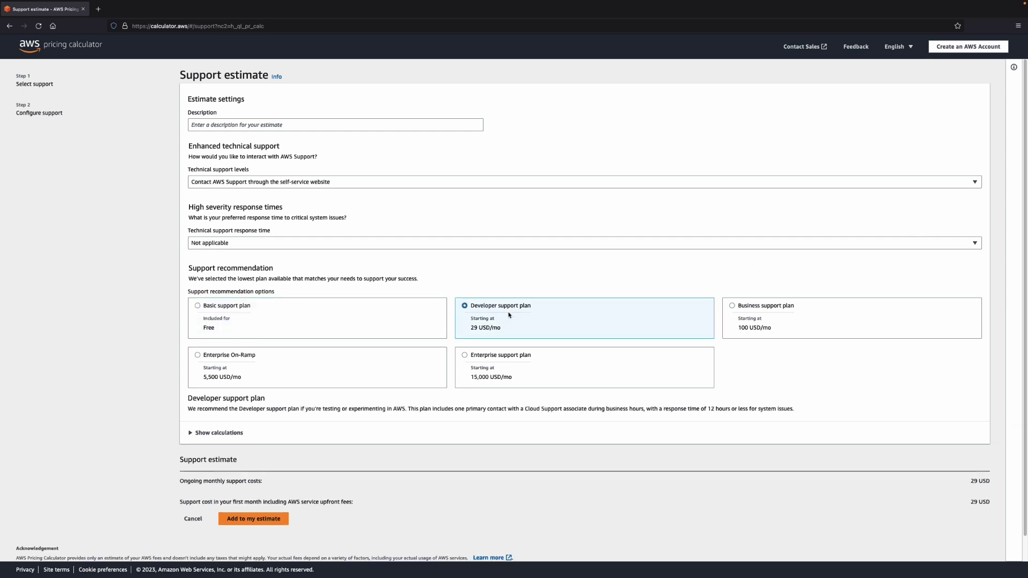
pyautogui.click(260, 521)
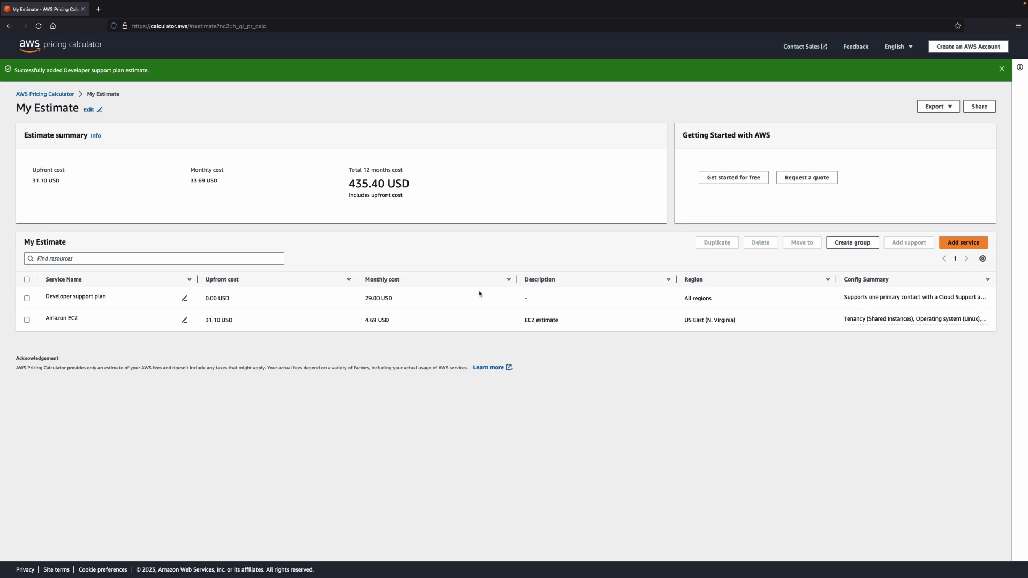
# Create an empty service group named 'EC2 instances'
pyautogui.click(836, 246)
pyautogui.moveTo(445, 312); pyautogui.dragTo(379, 310)
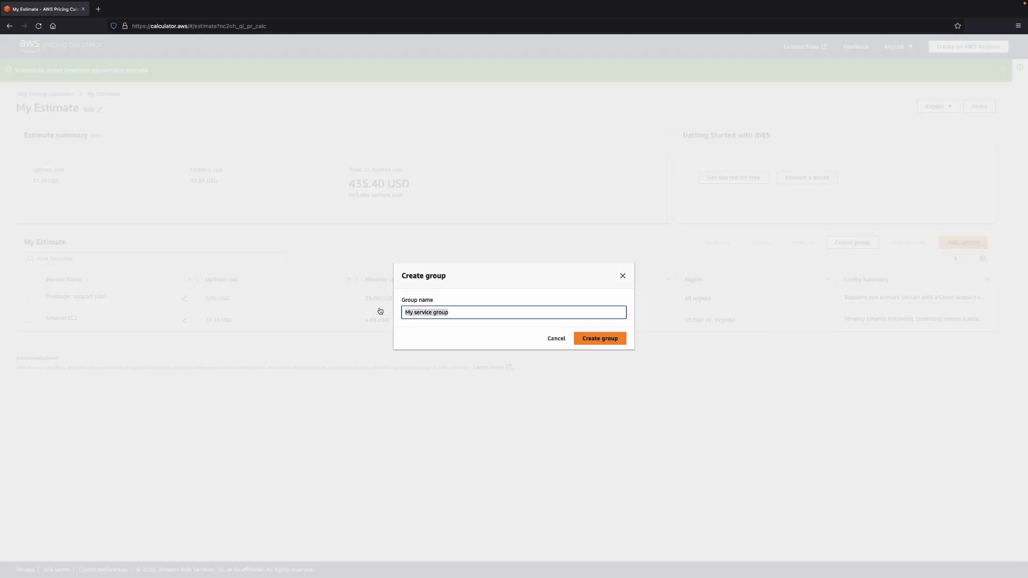
pyautogui.write('EC2 instances')
pyautogui.click(619, 343)
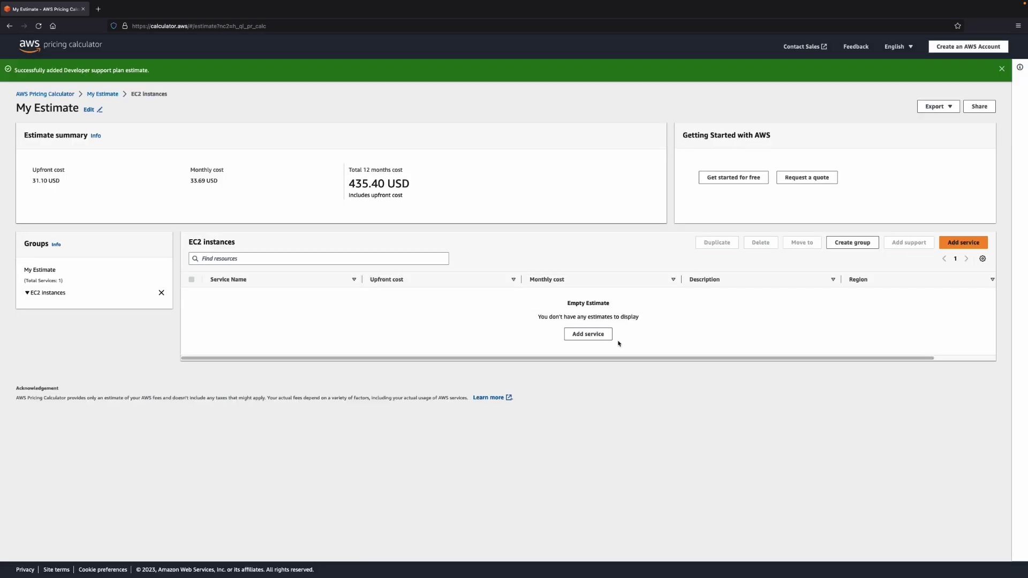
# Start adding an Amazon EC2 service to the EC2 instances group via an 'ec2' search
pyautogui.click(970, 242)
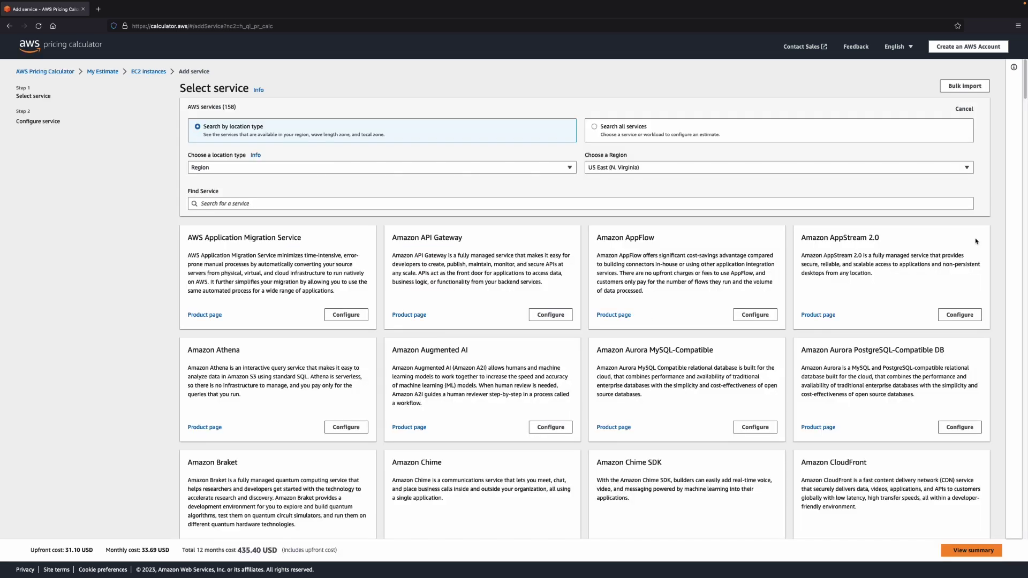
pyautogui.click(533, 200)
pyautogui.write('ec2')
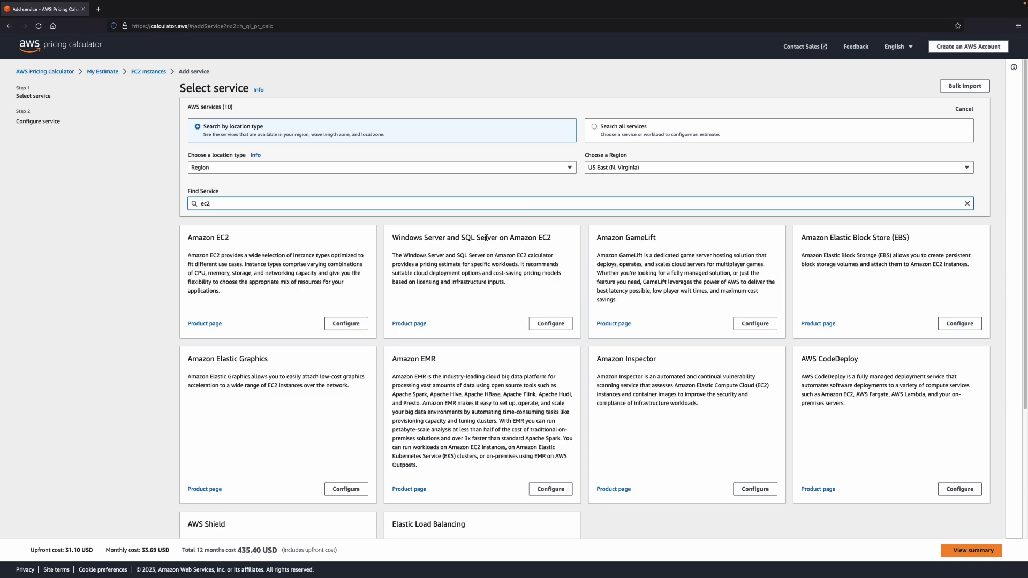
pyautogui.click(346, 324)
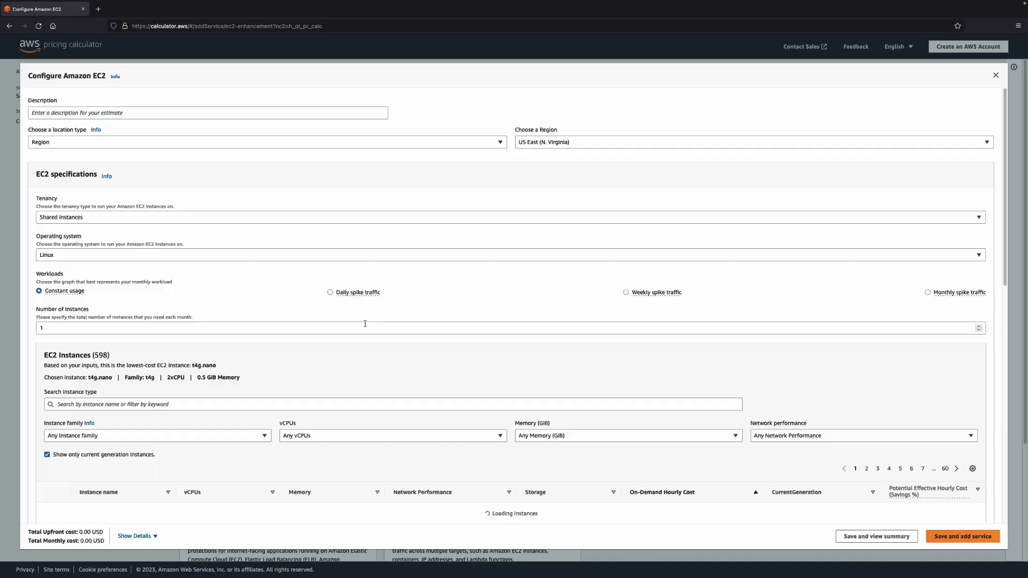
# Configure a t4g.micro on a 3-year partial-upfront Compute Savings Plan and save it
pyautogui.scroll(-5, 370, 326)
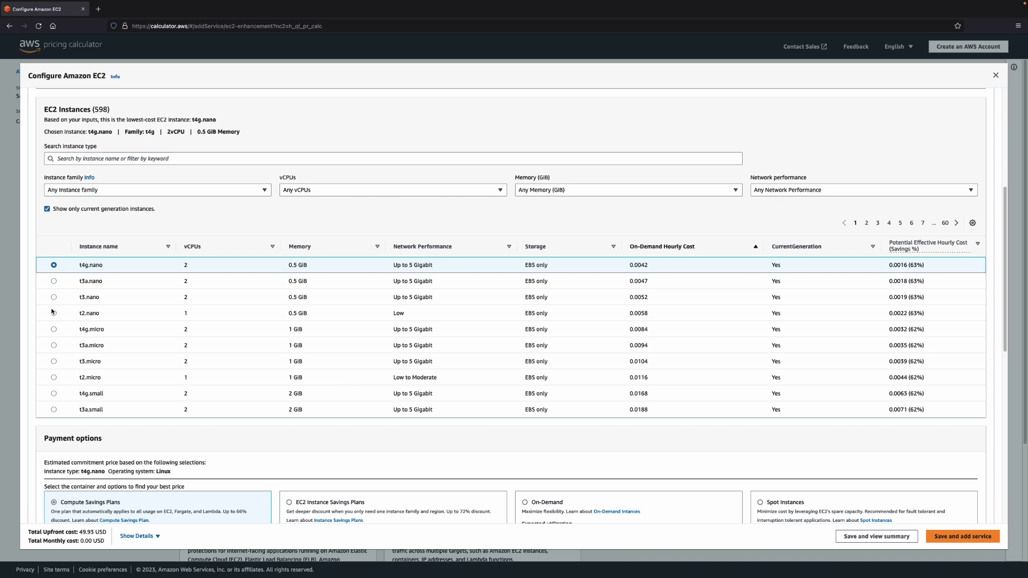
pyautogui.click(54, 331)
pyautogui.scroll(-4, 242, 346)
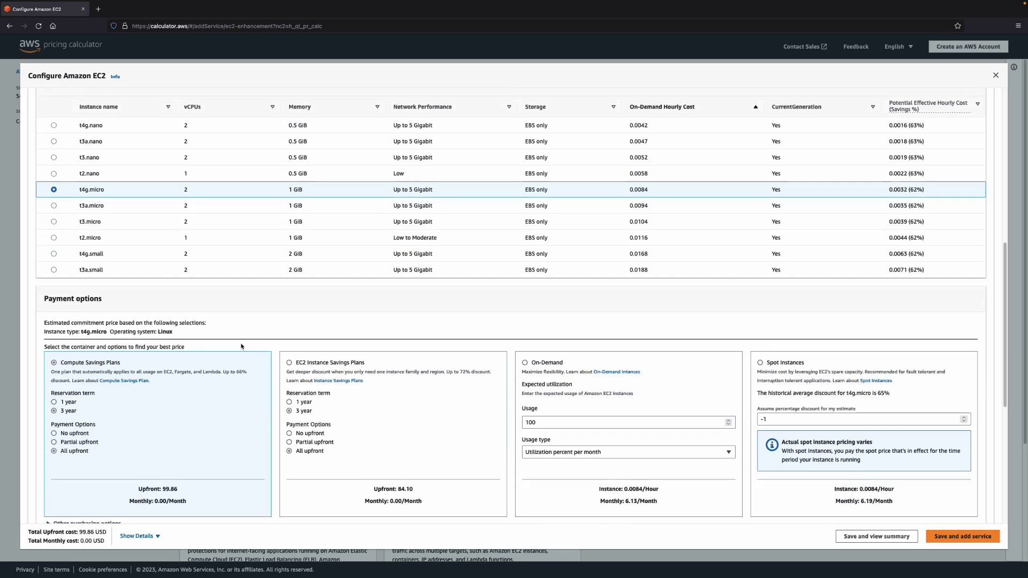
pyautogui.click(73, 379)
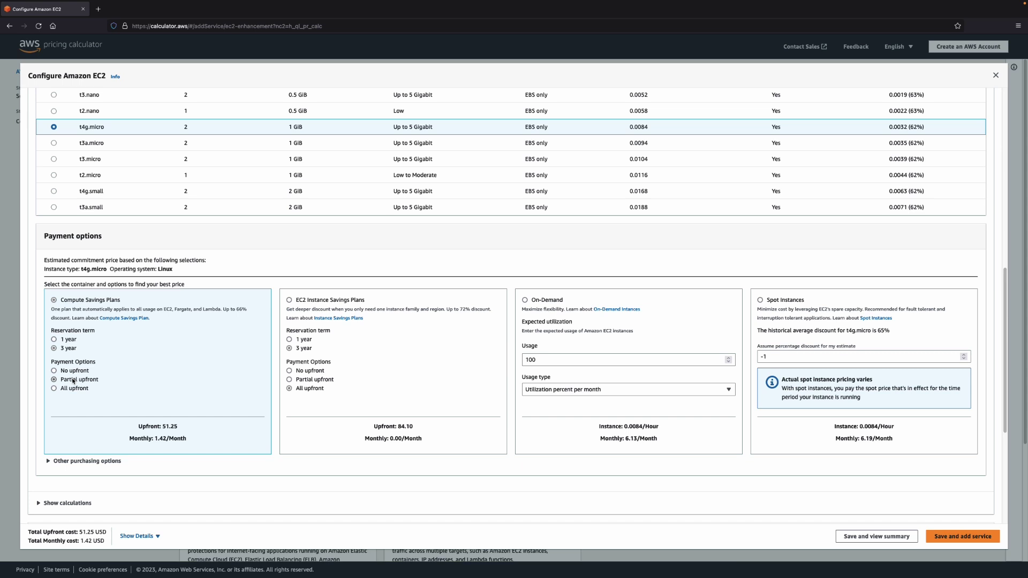
pyautogui.click(963, 537)
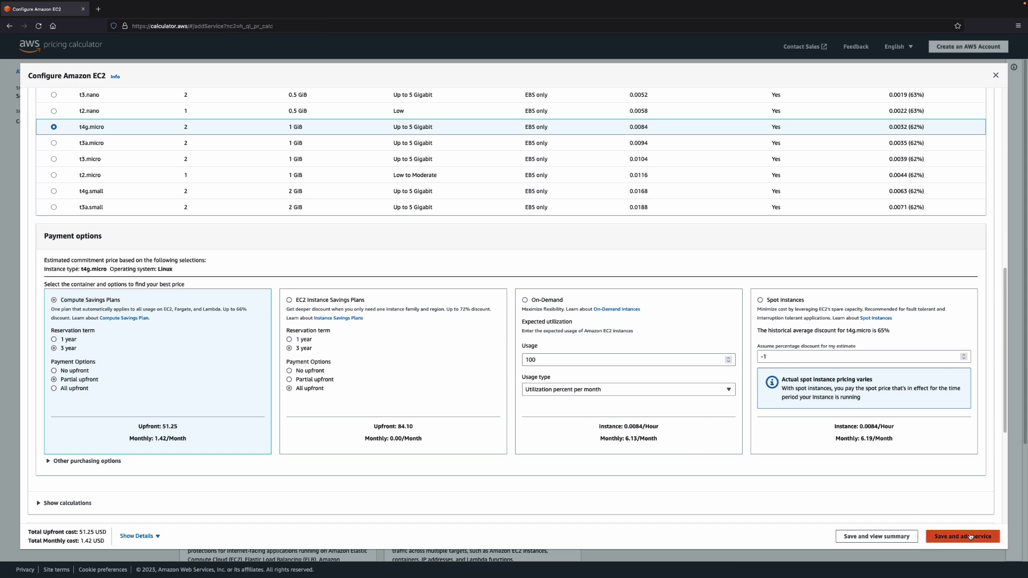
# Configure another Amazon EC2 entry as t2.micro with a partial-upfront Compute Savings Plan
pyautogui.click(255, 226)
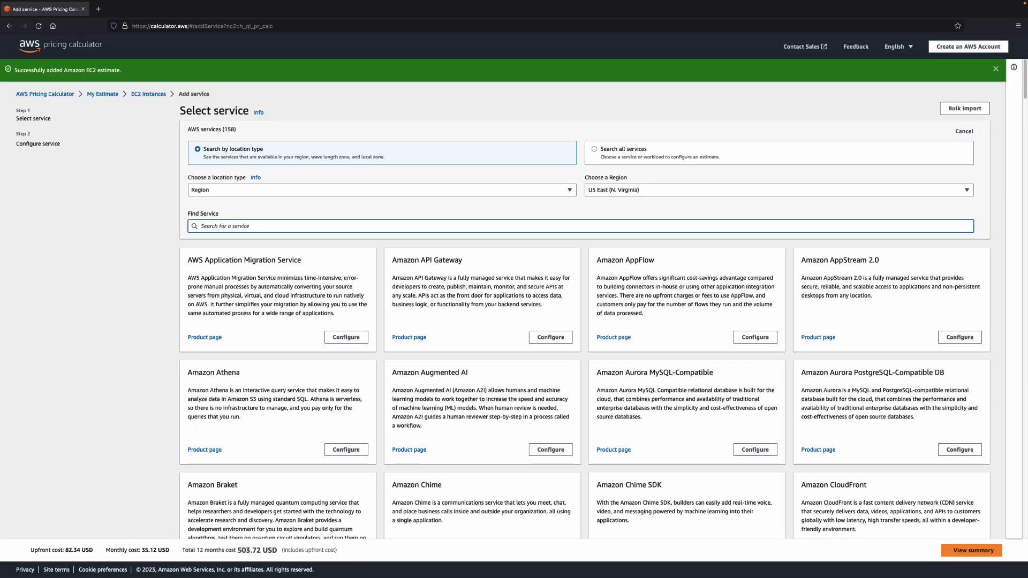
pyautogui.write('ec2')
pyautogui.click(345, 346)
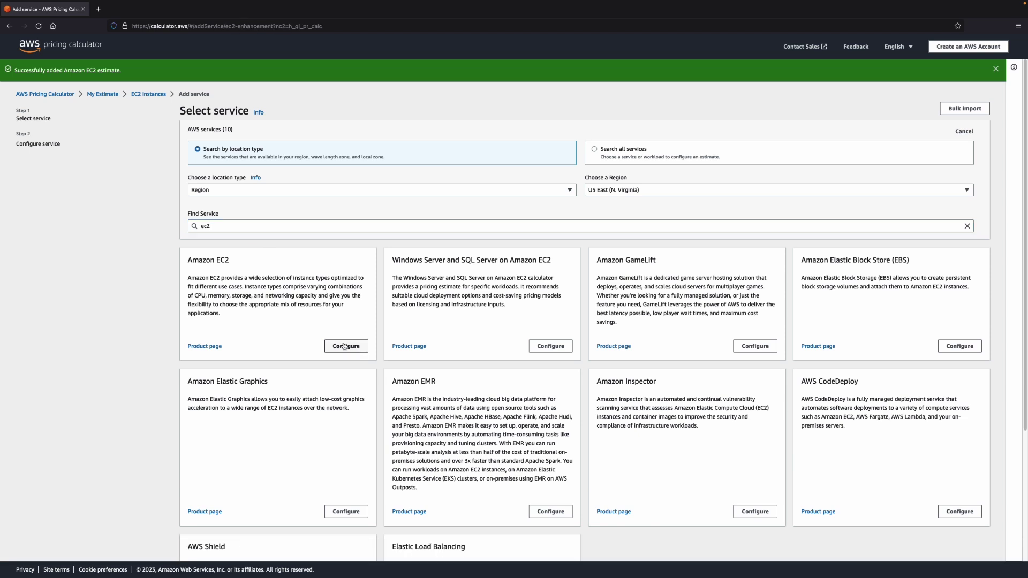
pyautogui.scroll(-8, 314, 329)
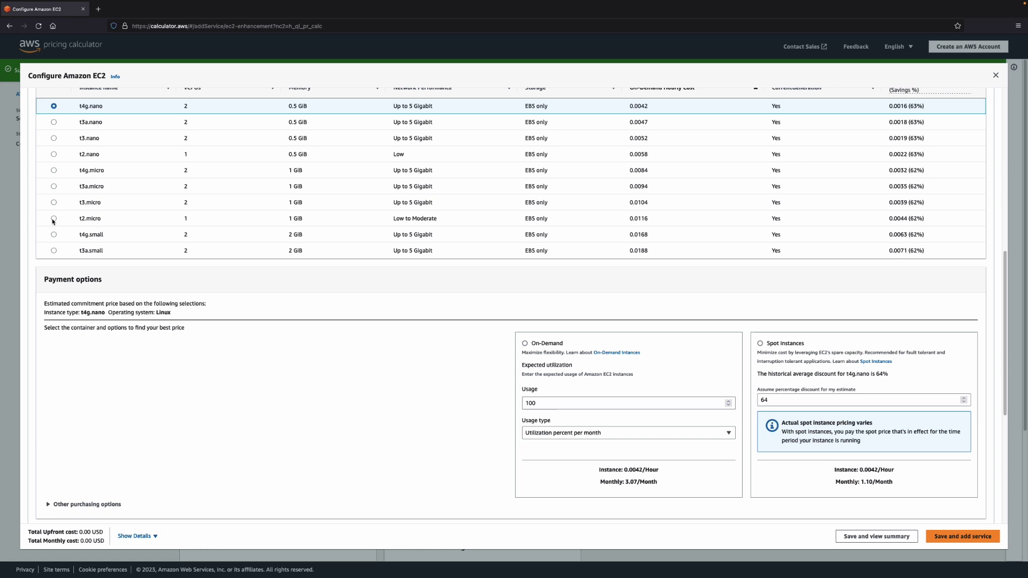
pyautogui.click(53, 219)
pyautogui.scroll(-1, 74, 375)
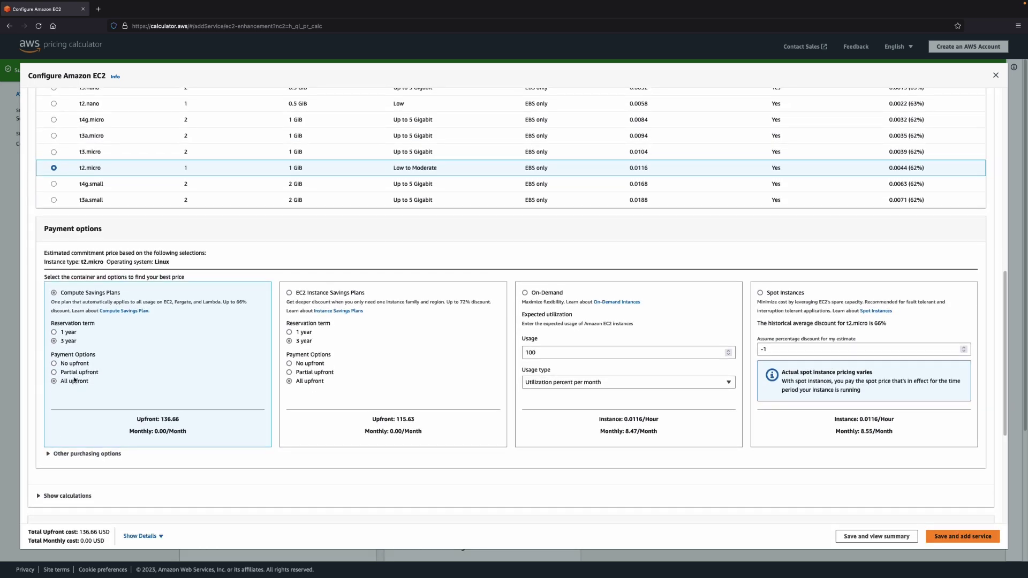
pyautogui.click(54, 372)
# Enable detailed monitoring on the t2.micro and save it to the estimate
pyautogui.scroll(-4, 207, 350)
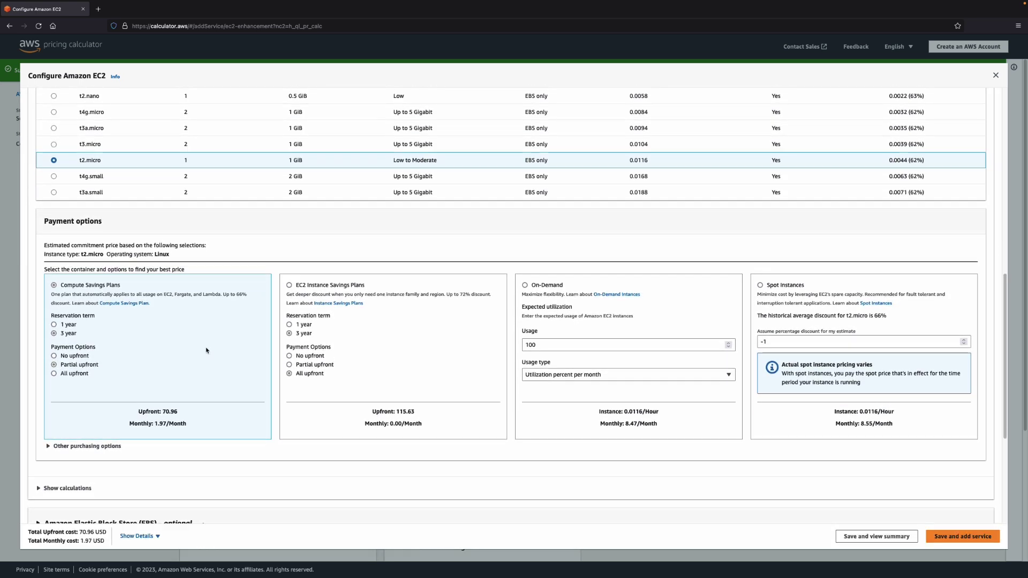
pyautogui.click(338, 355)
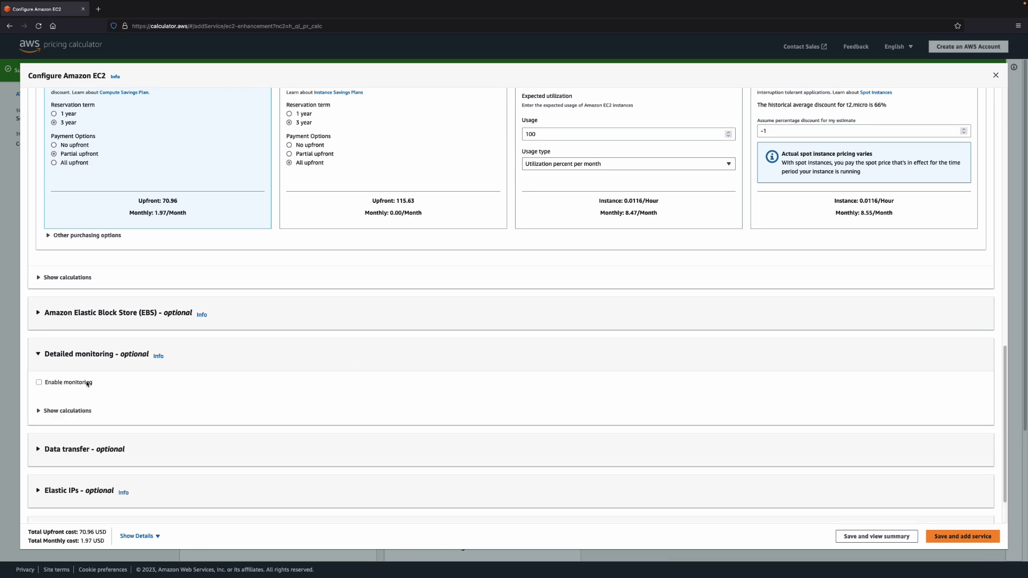
pyautogui.click(83, 384)
pyautogui.click(991, 537)
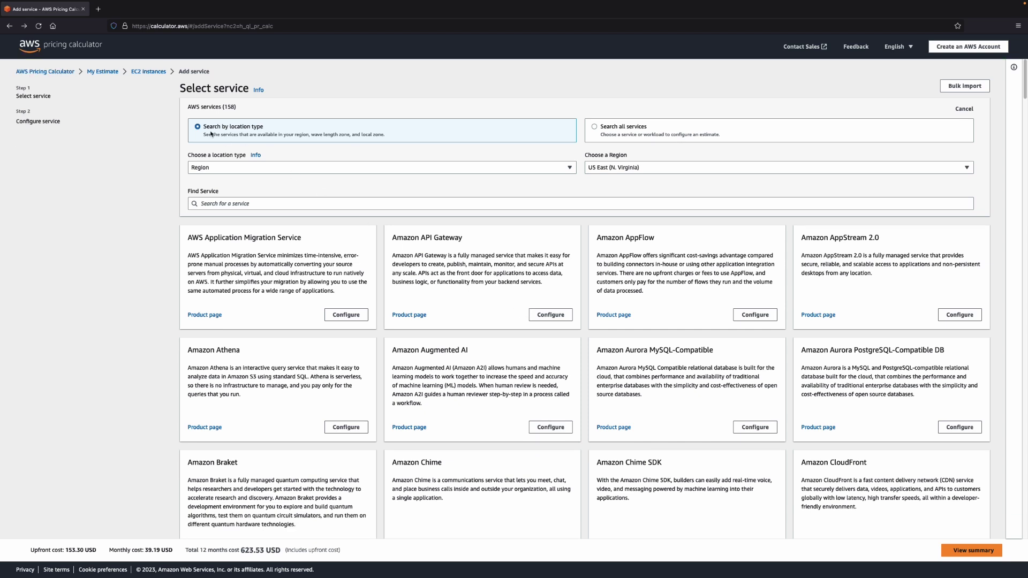
# Return to My Estimate and open the EC2 instances group
pyautogui.click(106, 72)
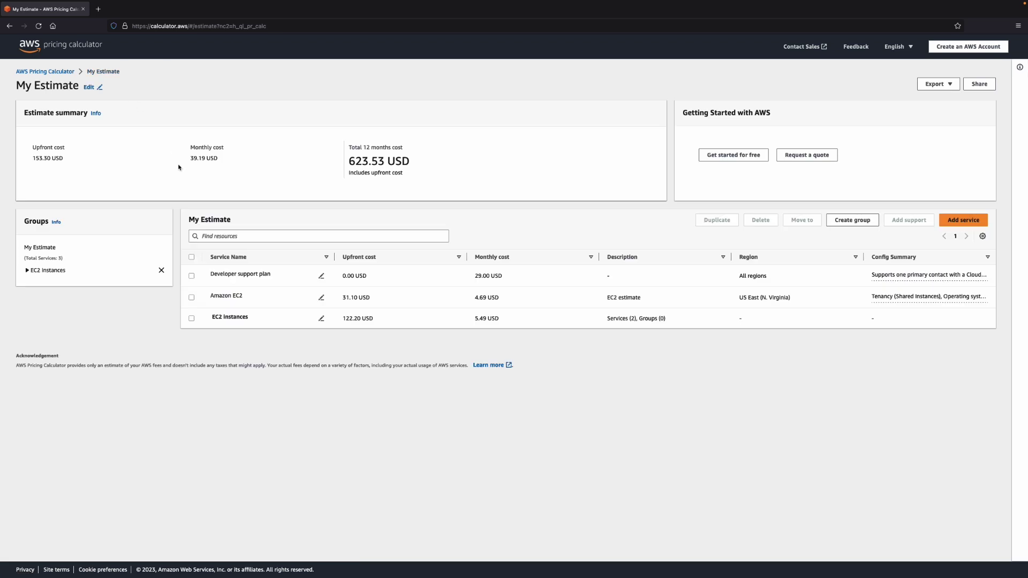
pyautogui.click(241, 318)
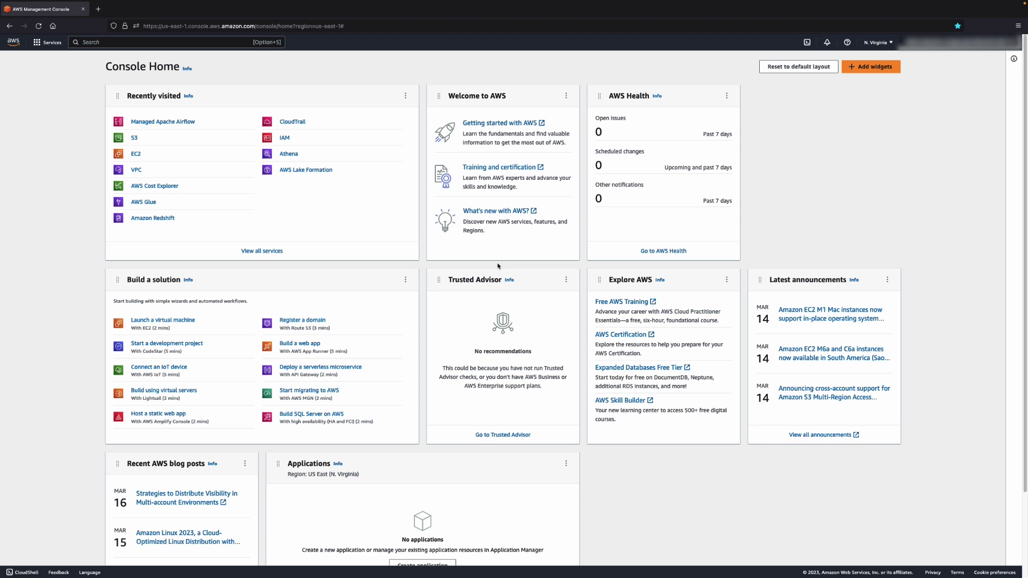
# Search the console for 'cost management' and open AWS Cost Explorer
pyautogui.click(195, 43)
pyautogui.write('cost management')
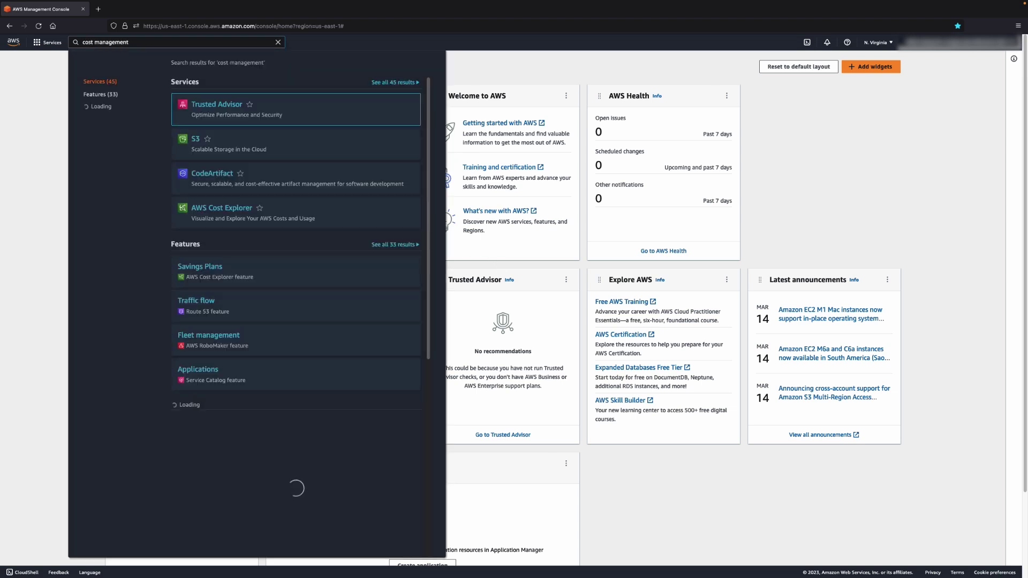
pyautogui.click(229, 215)
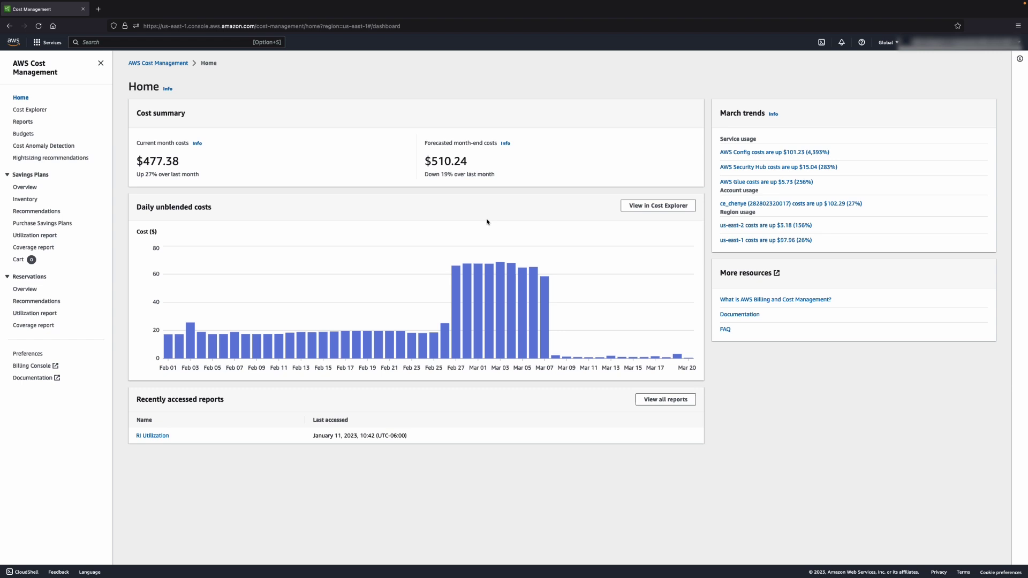
# Open the costs as a Cost Explorer report and plot the $1,105.46 daily costs as a line chart
pyautogui.click(652, 206)
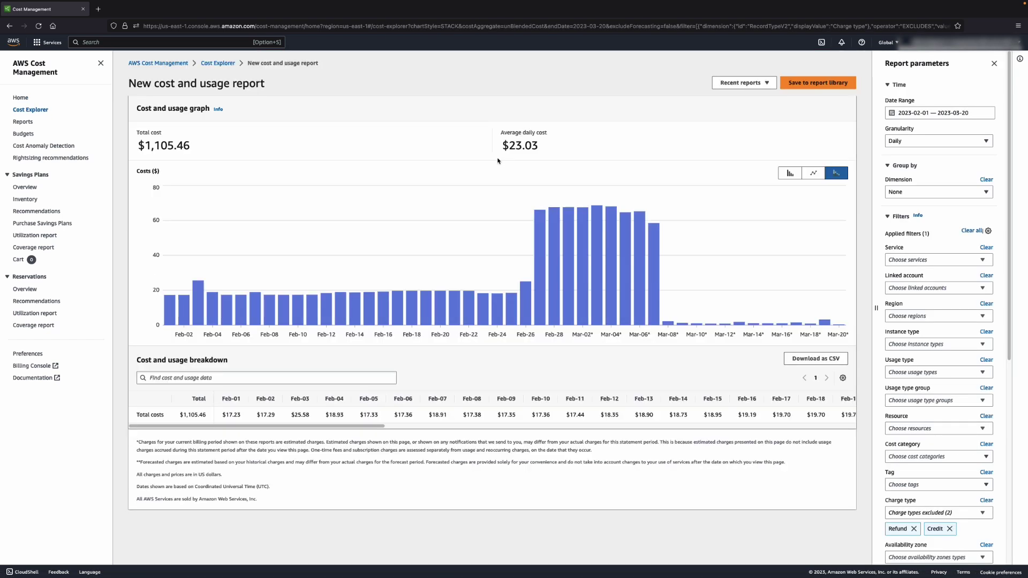
pyautogui.click(788, 175)
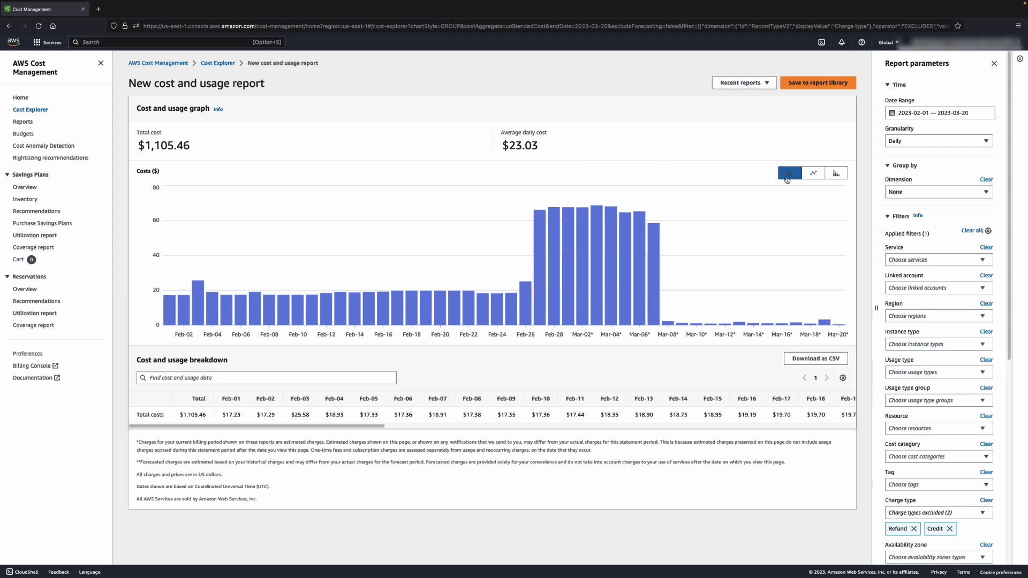
pyautogui.click(838, 176)
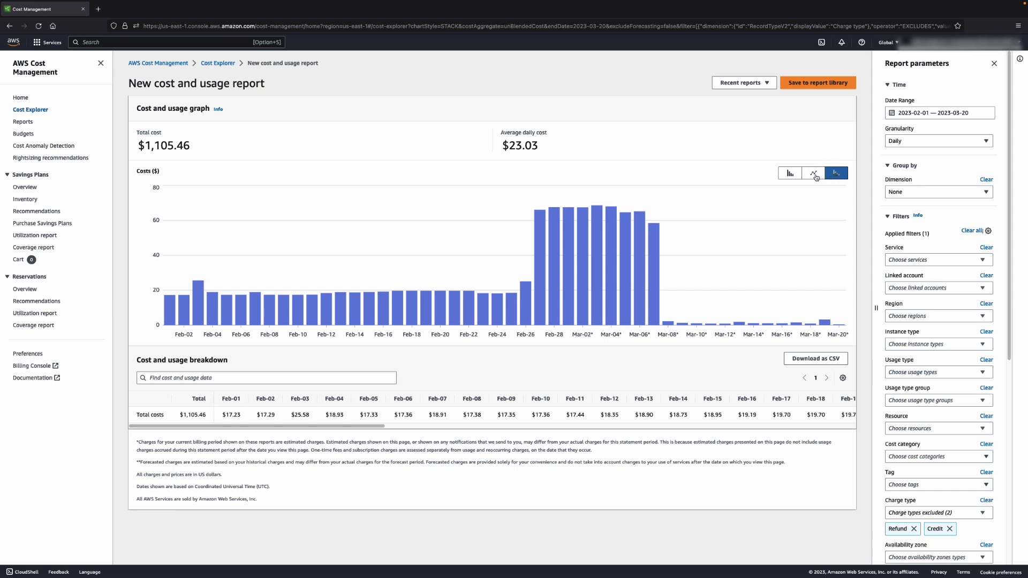
pyautogui.click(815, 176)
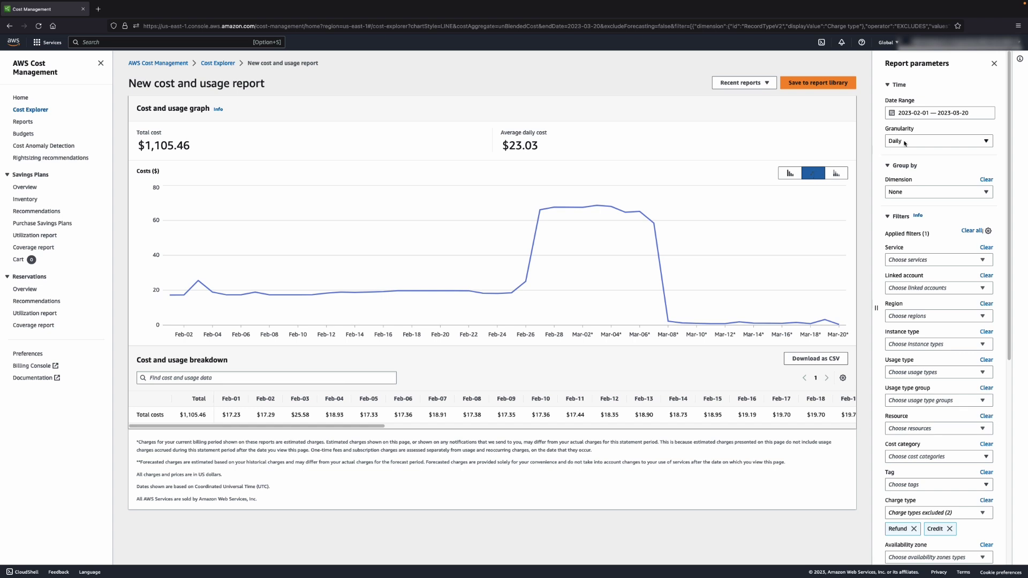
# Set the report's date range to 2023-03-01 through 2023-04-30, adding the forecast band
pyautogui.click(975, 116)
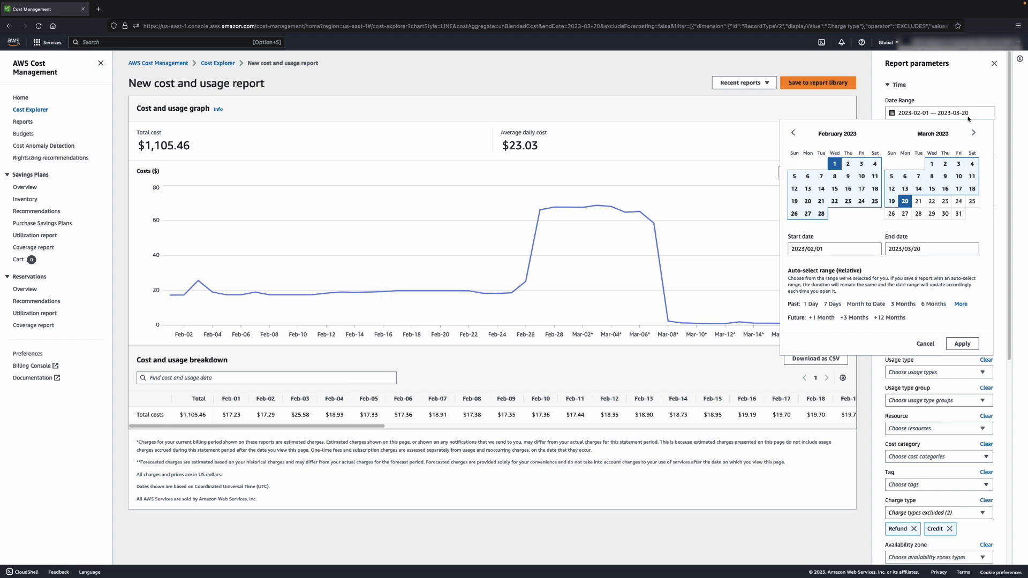
pyautogui.click(932, 164)
pyautogui.click(974, 133)
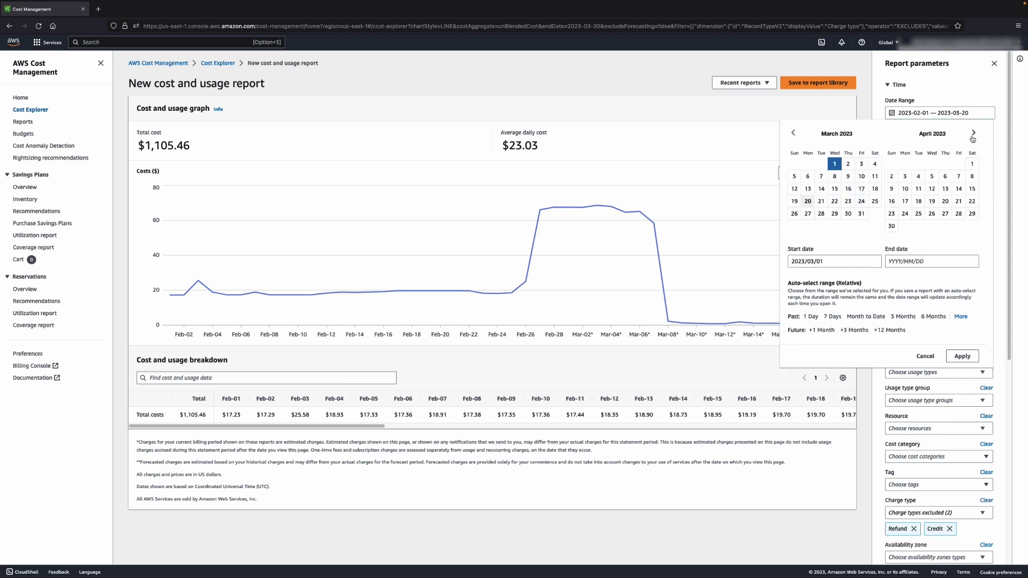
pyautogui.click(892, 226)
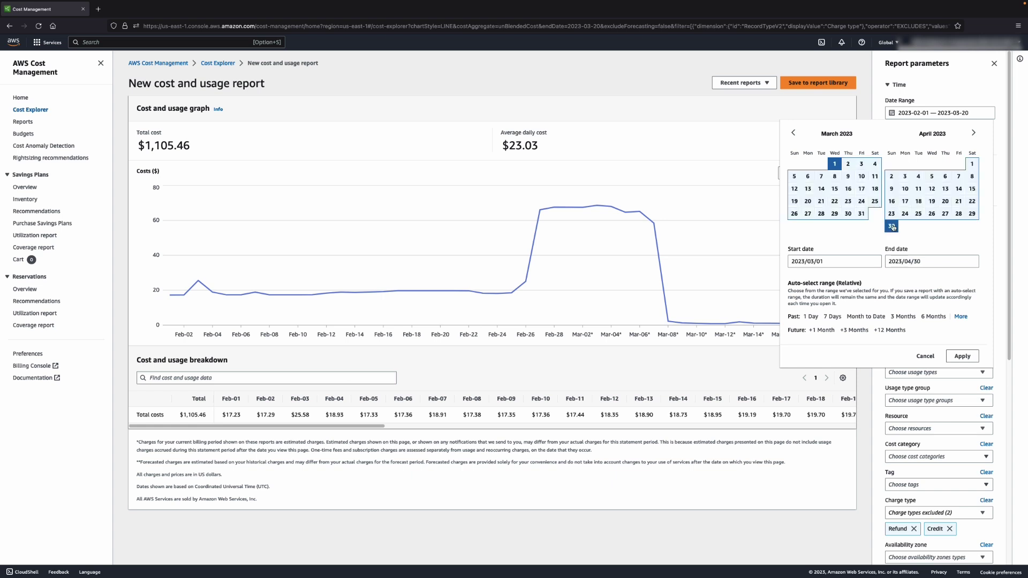
pyautogui.click(956, 356)
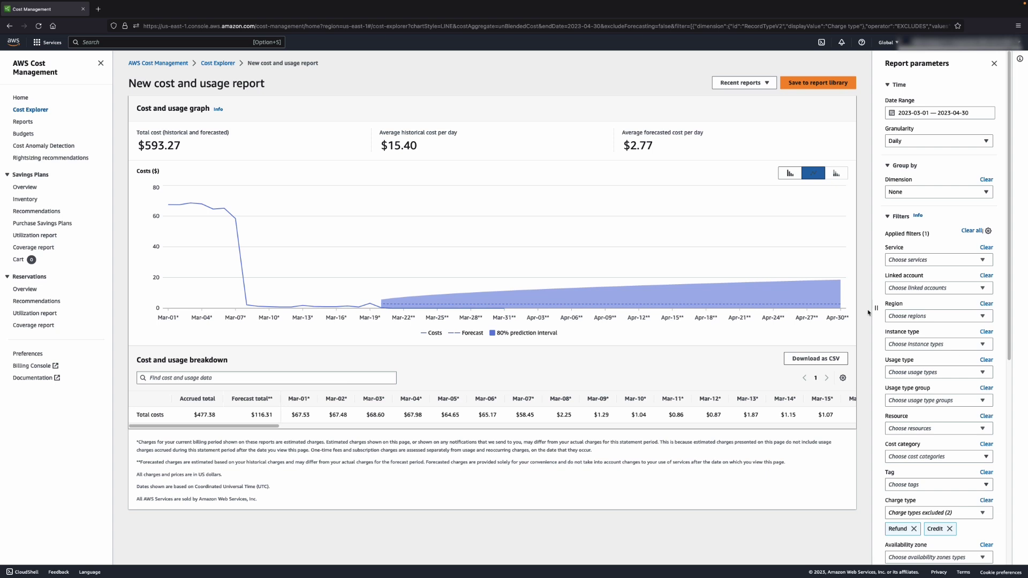
pyautogui.click(919, 141)
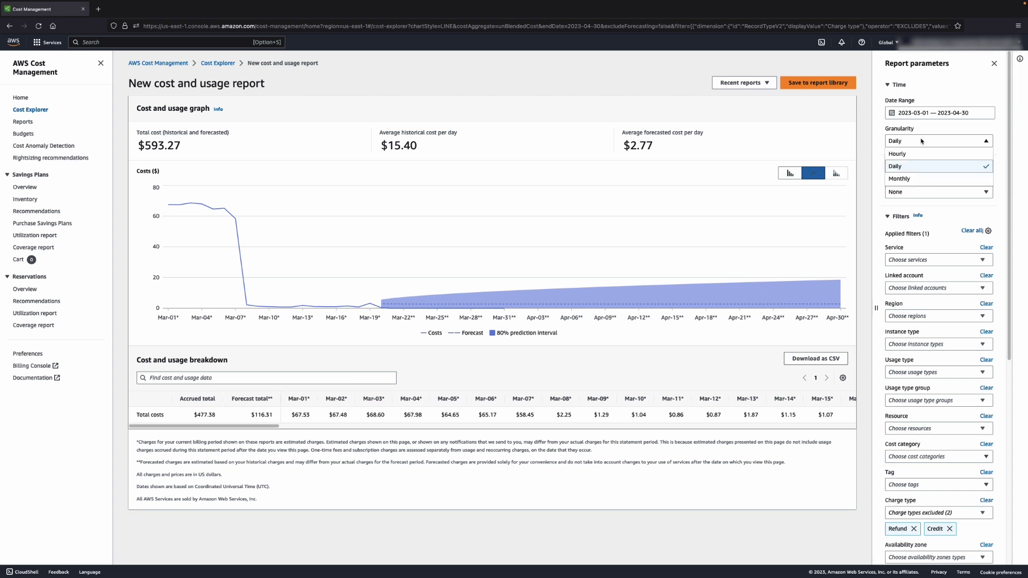
pyautogui.click(916, 170)
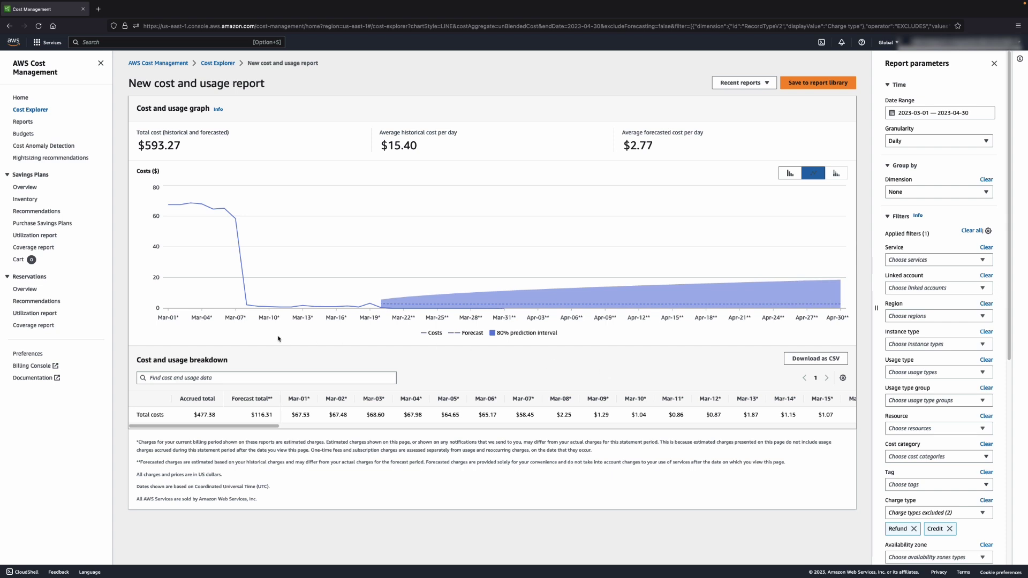
# Show the March–April daily costs as bars: $477.38 accrued plus $116.31 forecast
pyautogui.moveTo(257, 306)
pyautogui.moveTo(480, 303)
pyautogui.click(790, 173)
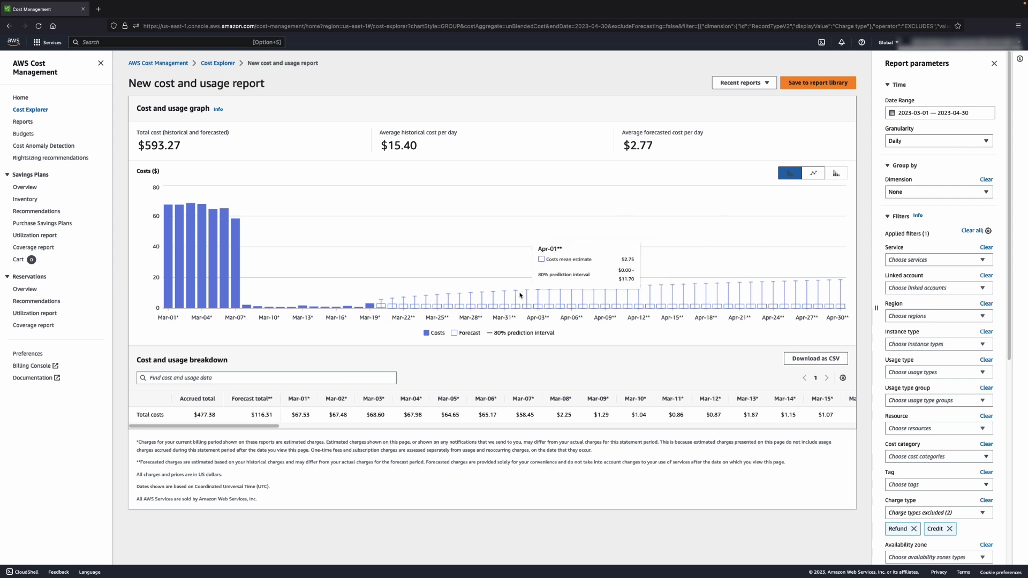
pyautogui.click(814, 174)
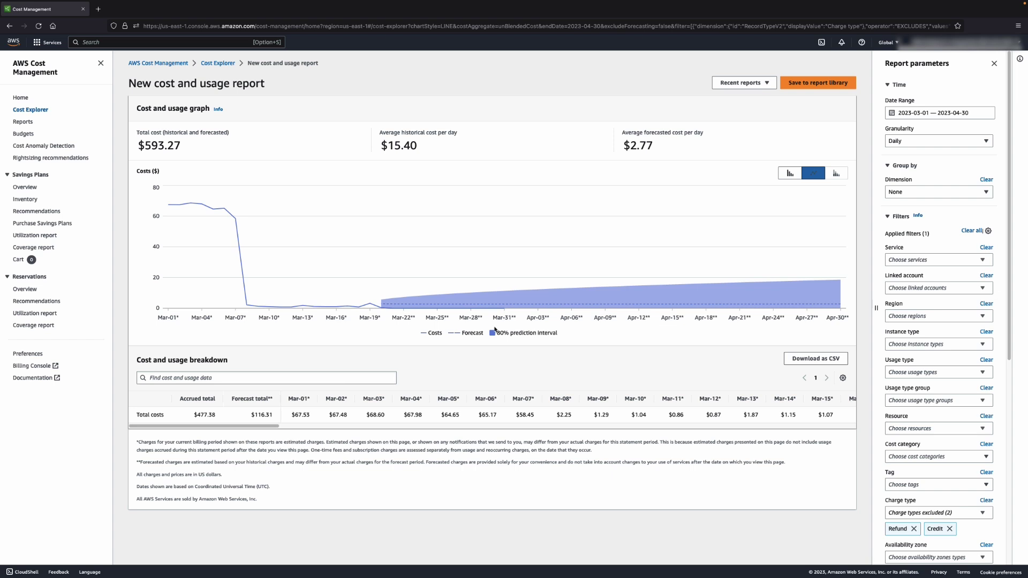
pyautogui.moveTo(538, 300)
pyautogui.click(794, 174)
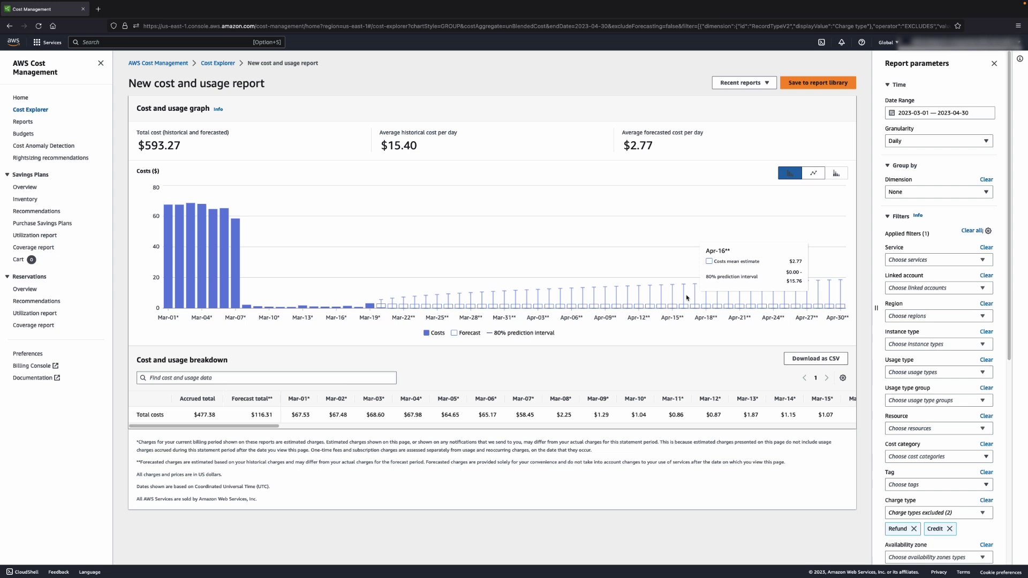
pyautogui.moveTo(688, 299)
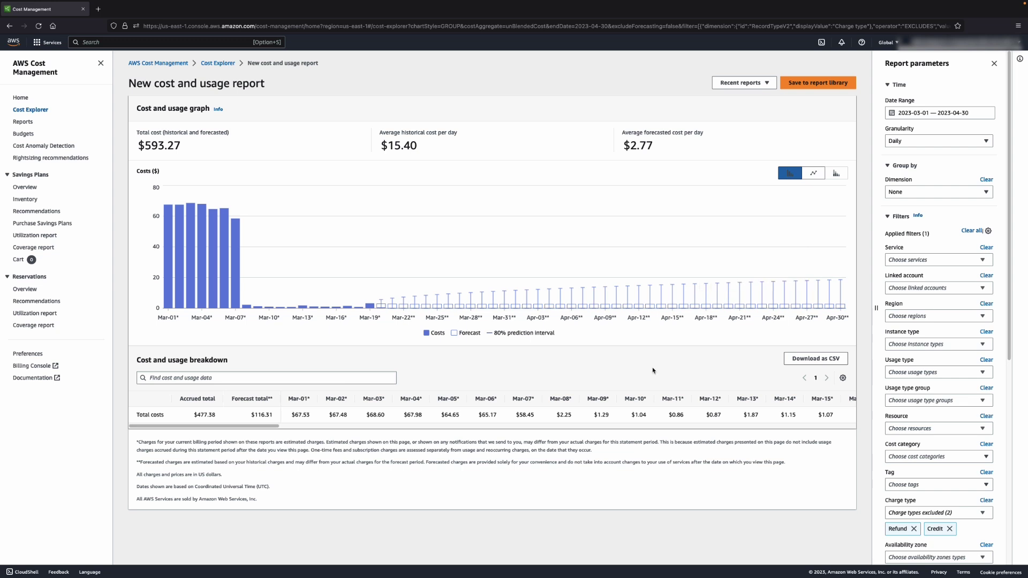